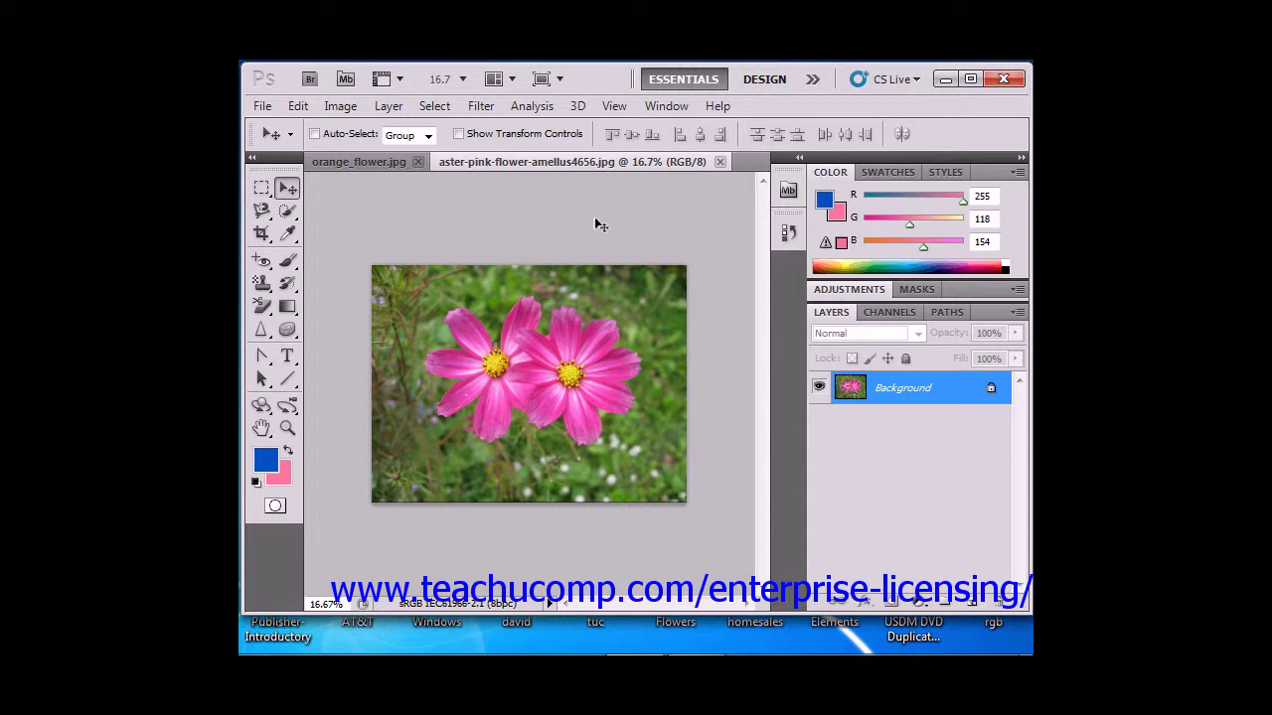
- Draw a rectangular marquee selection about 289 by 468 px over the green grass in the Background layer's upper-right corner
left_click(970, 398)
left_click(266, 192)
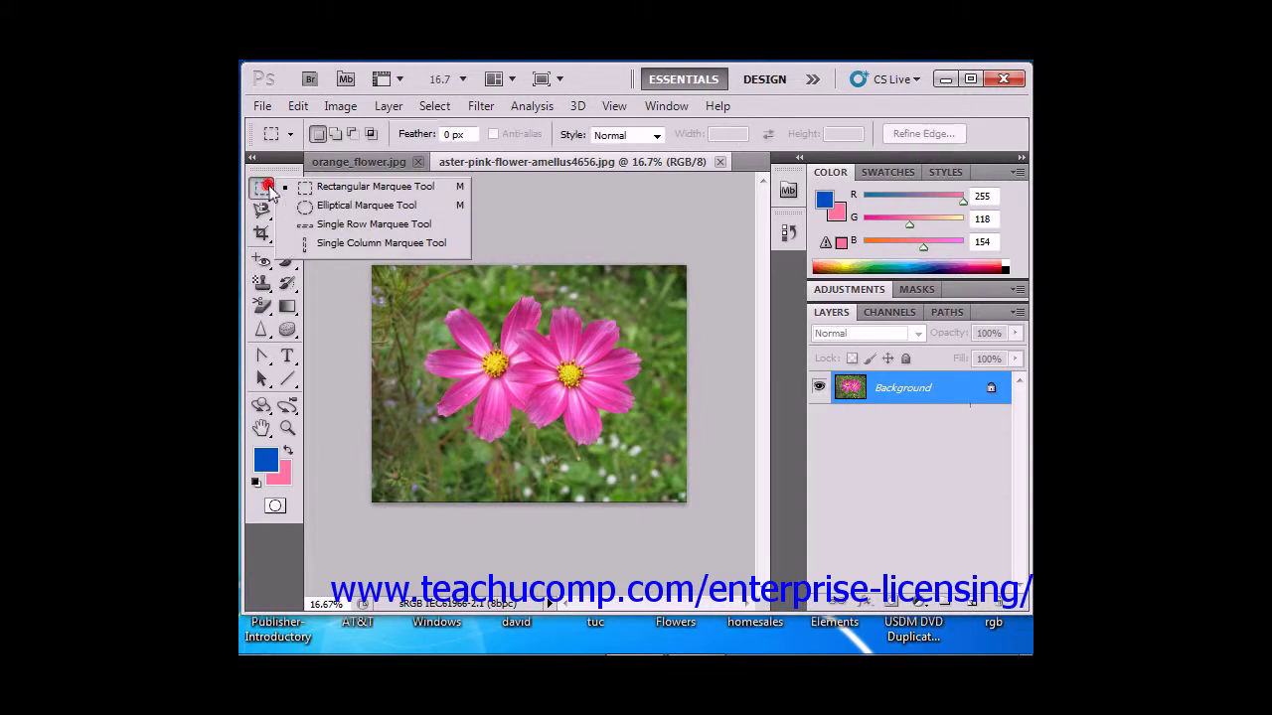
left_click(360, 194)
left_click_drag(636, 269, 684, 352)
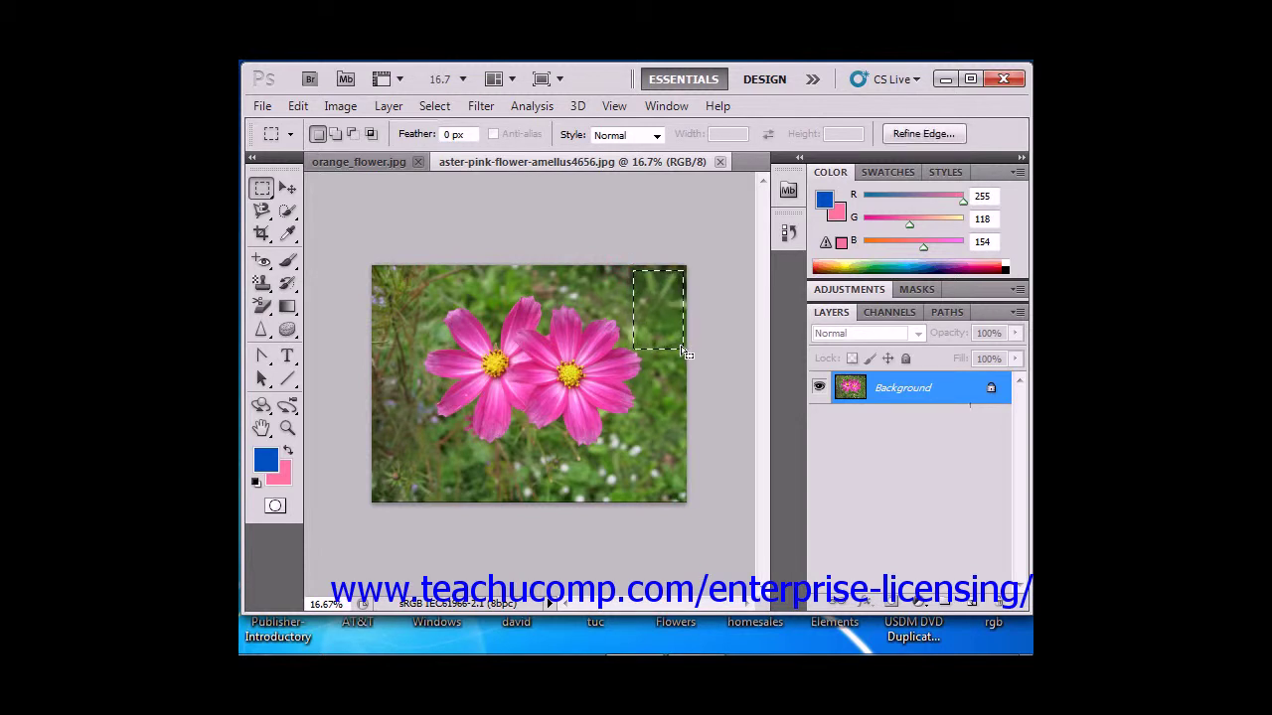
- Open the Pattern Maker filter and shift the sample selection slightly up and left within the grass area
left_click(481, 107)
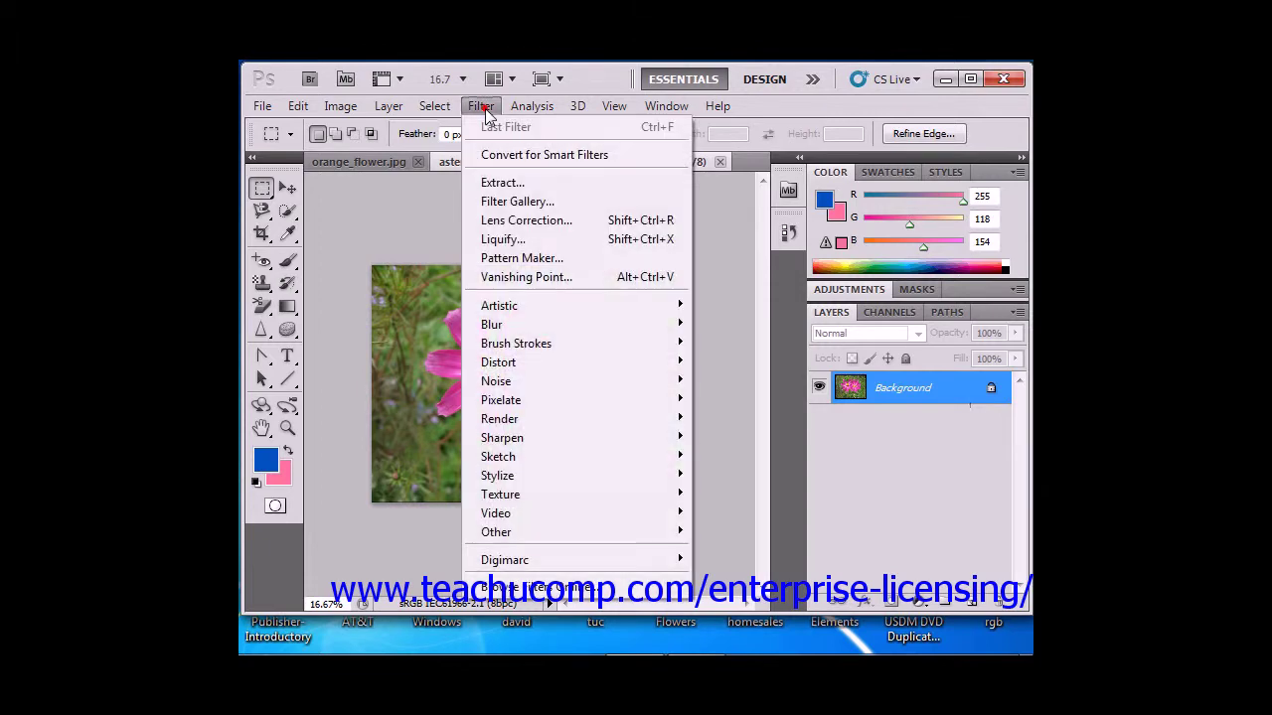
left_click(525, 259)
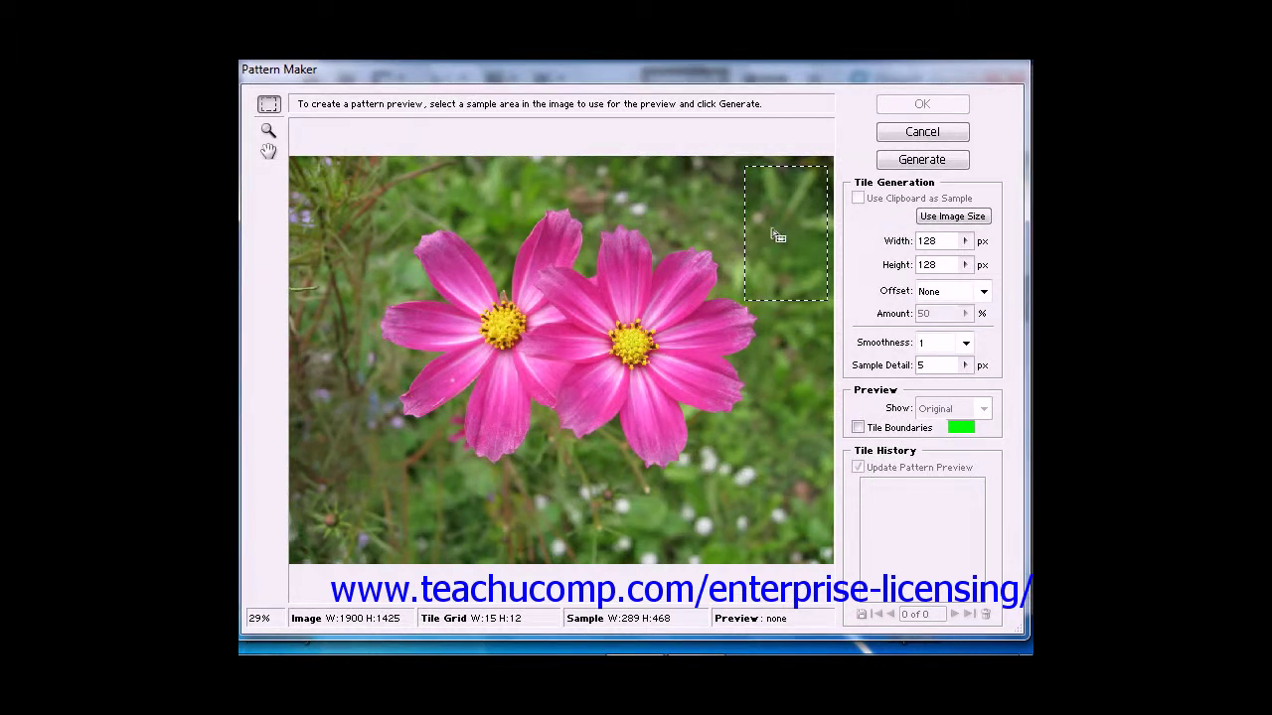
mouse_move(773, 232)
left_mouse_down()
mouse_move(752, 243)
mouse_move(767, 228)
left_mouse_up()
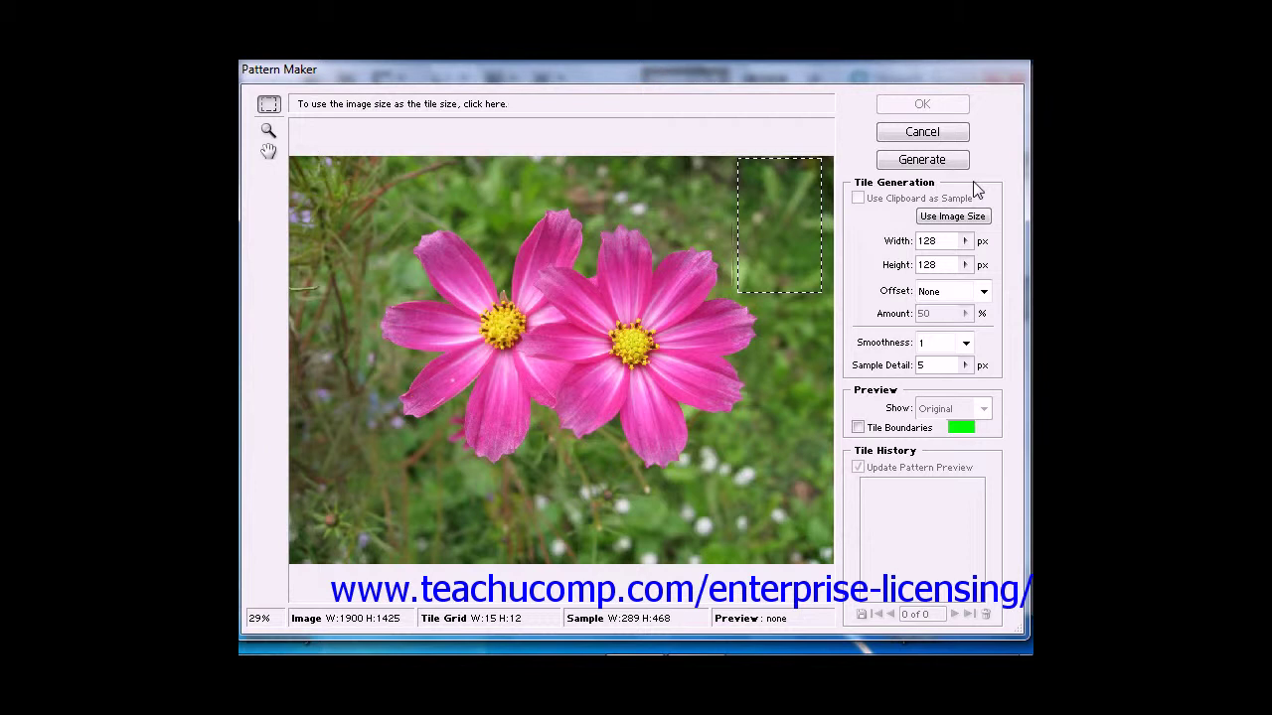
- Set the pattern tile's width and height to 200 px each
left_click(966, 242)
left_click(871, 264)
left_click_drag(882, 265, 870, 264)
left_click_drag(948, 239, 878, 241)
type("200")
key("Tab")
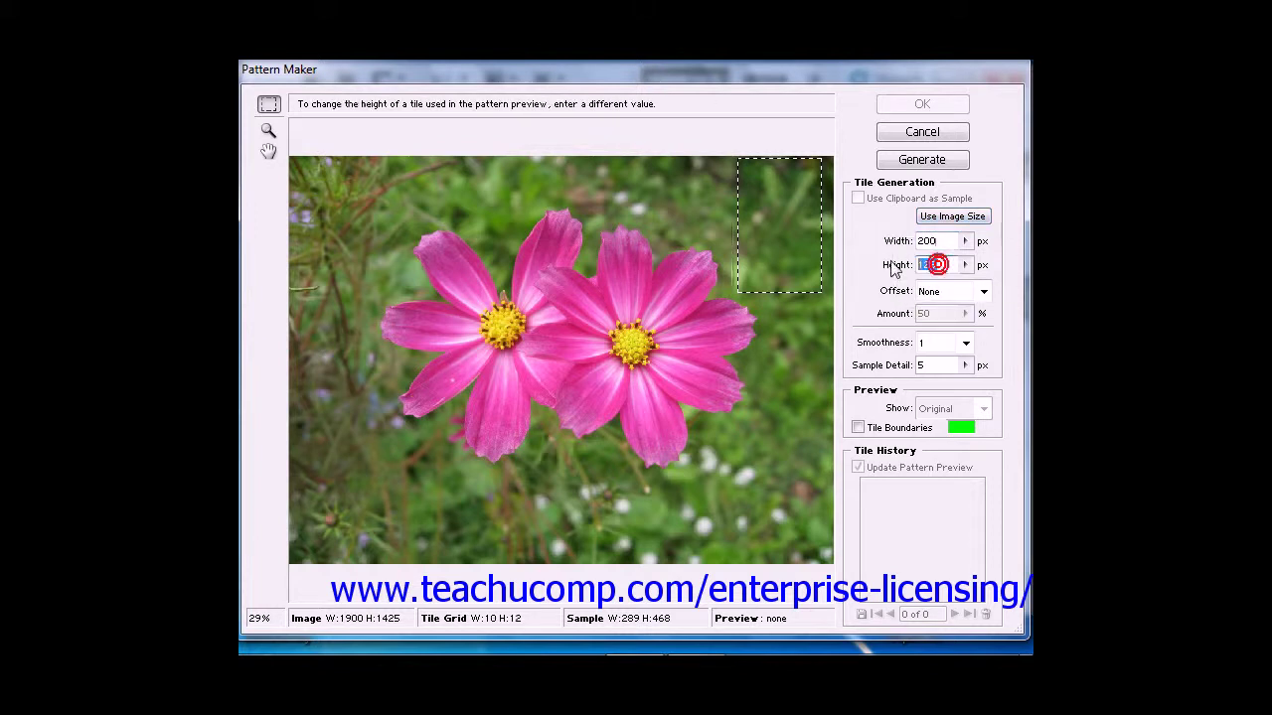
type("200")
- Set the tile offset to Horizontal and the smoothness to 2
left_click(983, 291)
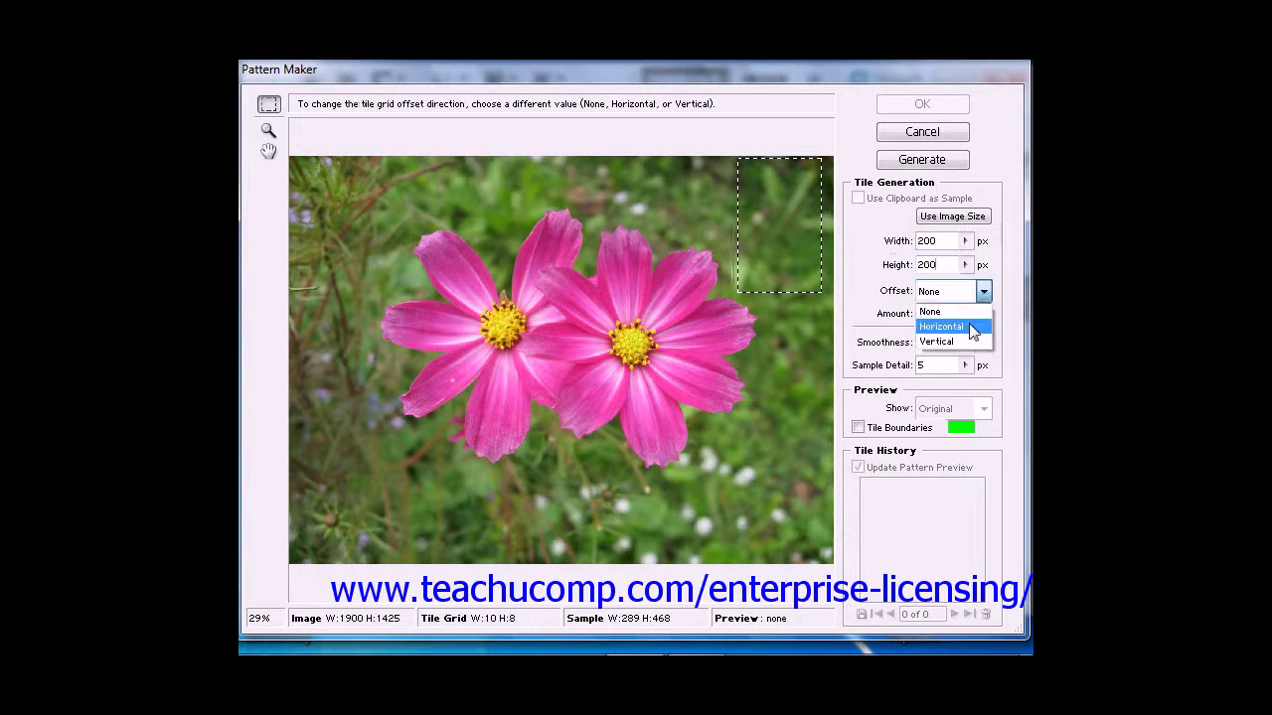
left_click(973, 332)
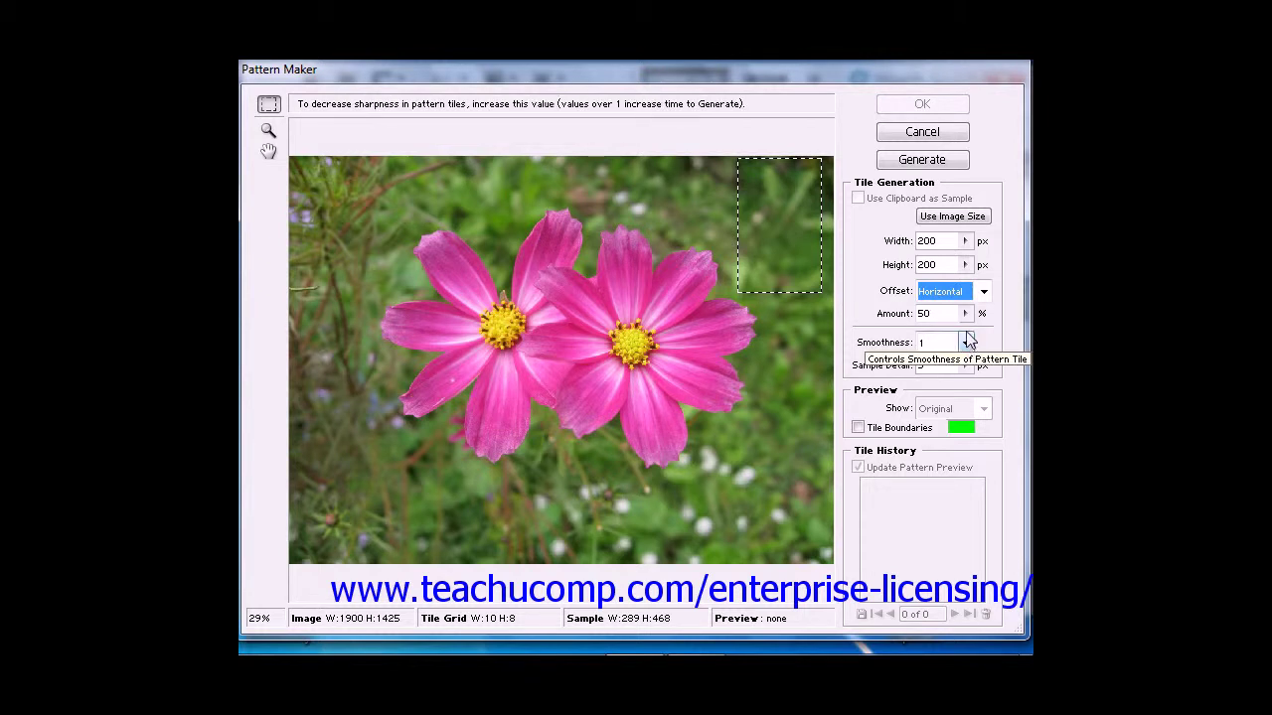
left_click(964, 341)
left_click(960, 378)
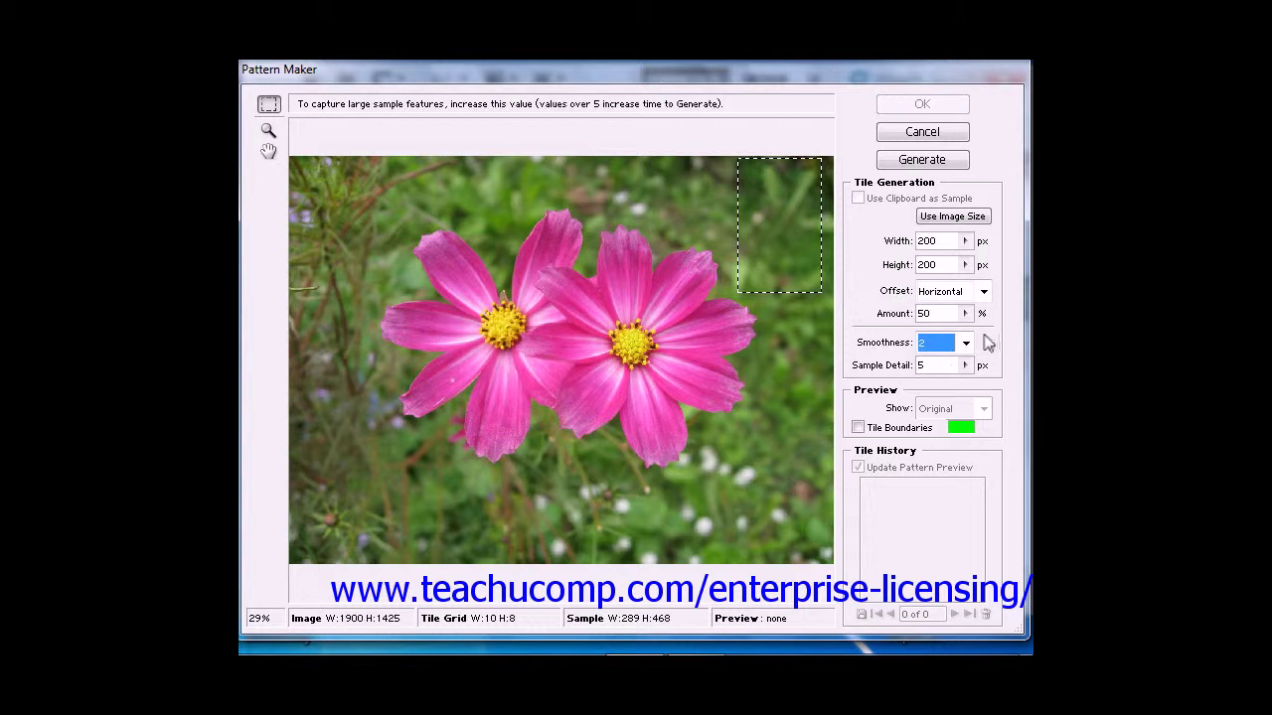
- Set the sample detail to 10 px and generate the first pattern preview
left_click(966, 365)
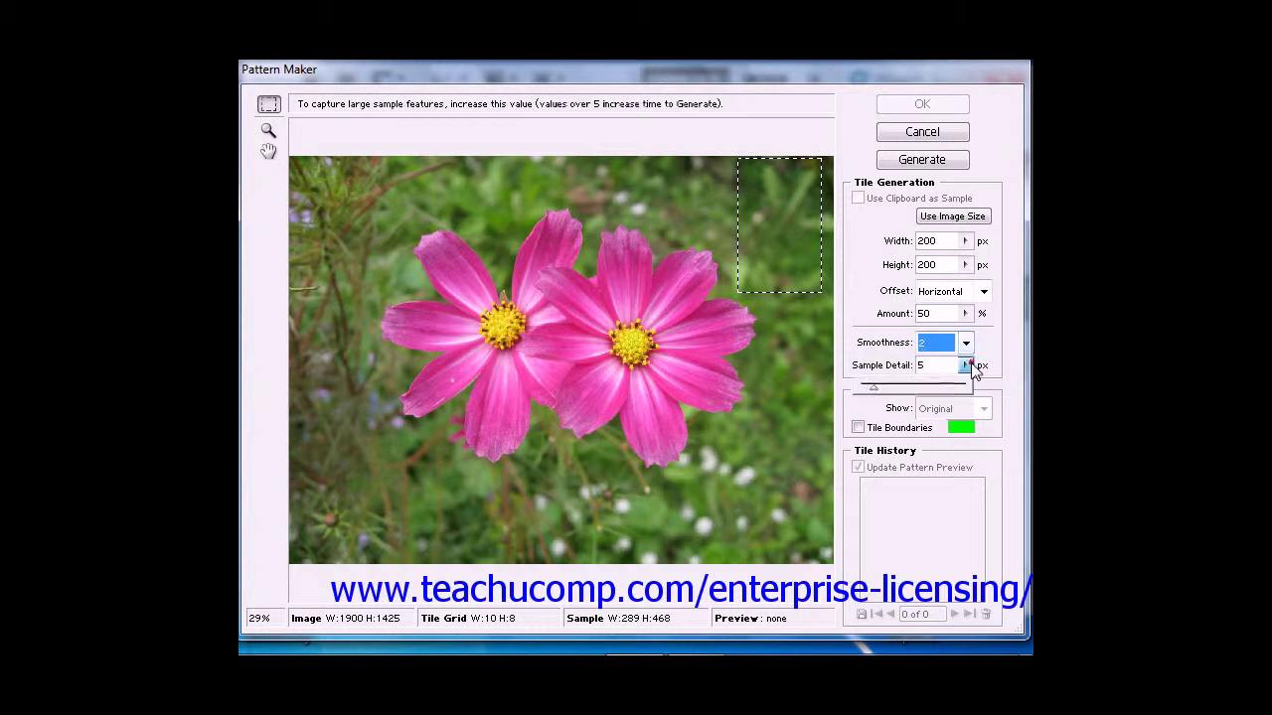
left_click(868, 388)
left_click_drag(868, 388, 901, 388)
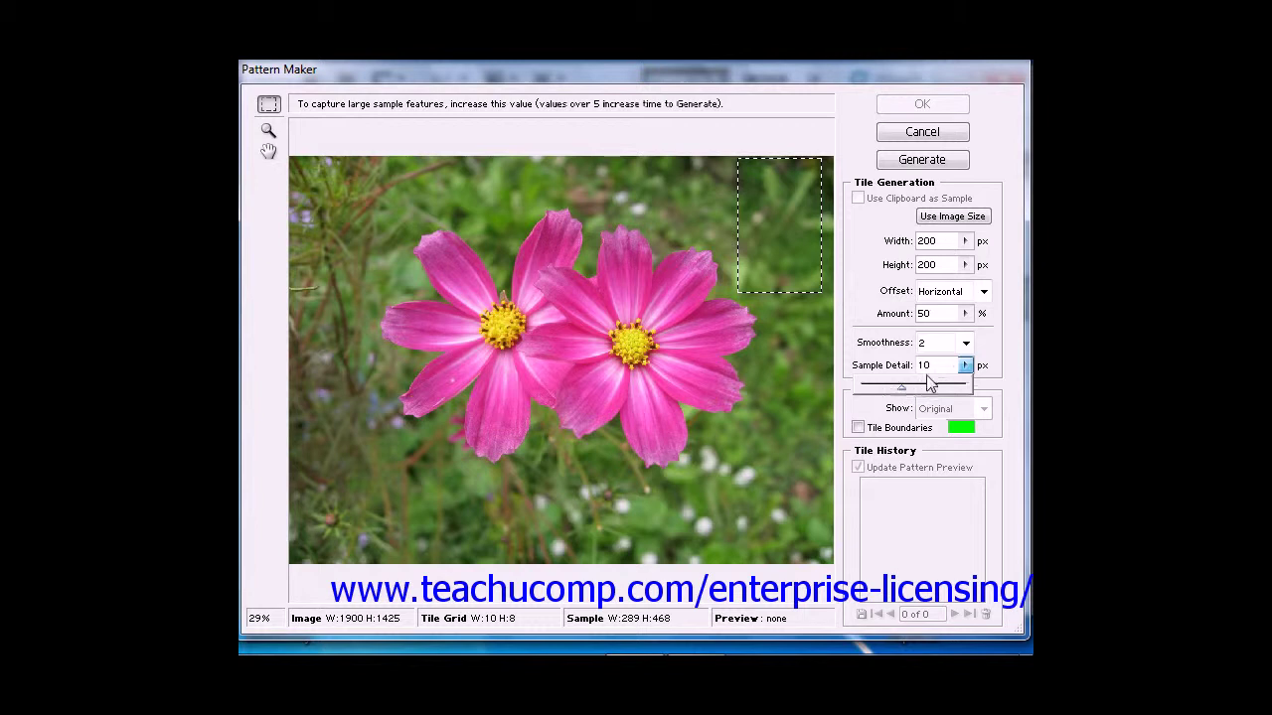
left_click(934, 364)
left_click(950, 361)
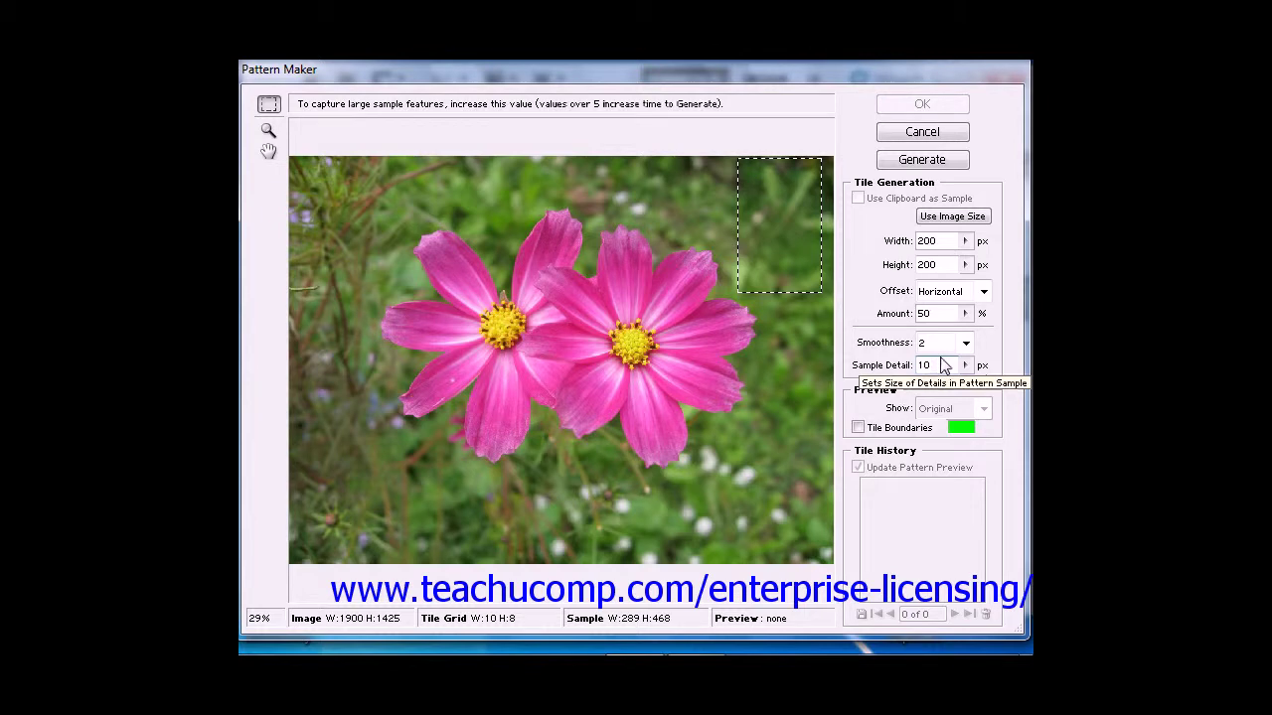
left_click(910, 159)
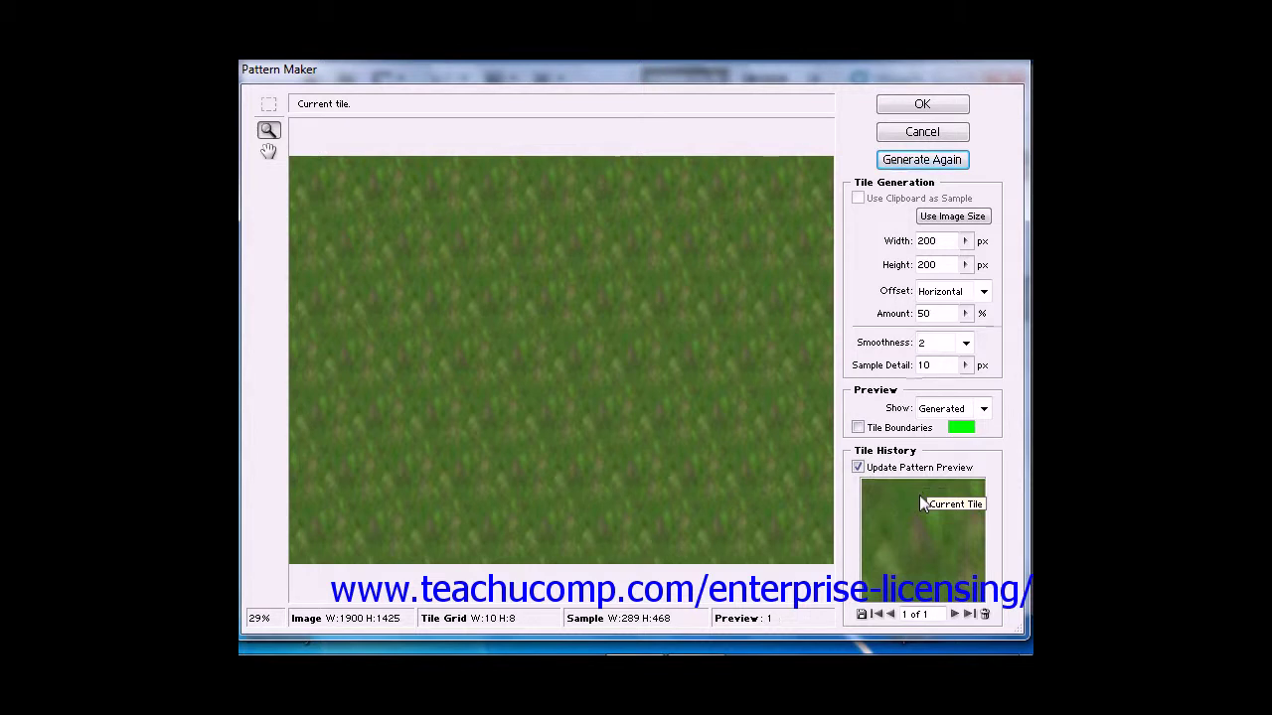
- Change the tile width to 129 px and the offset to Vertical with an amount of 75%
left_click(964, 241)
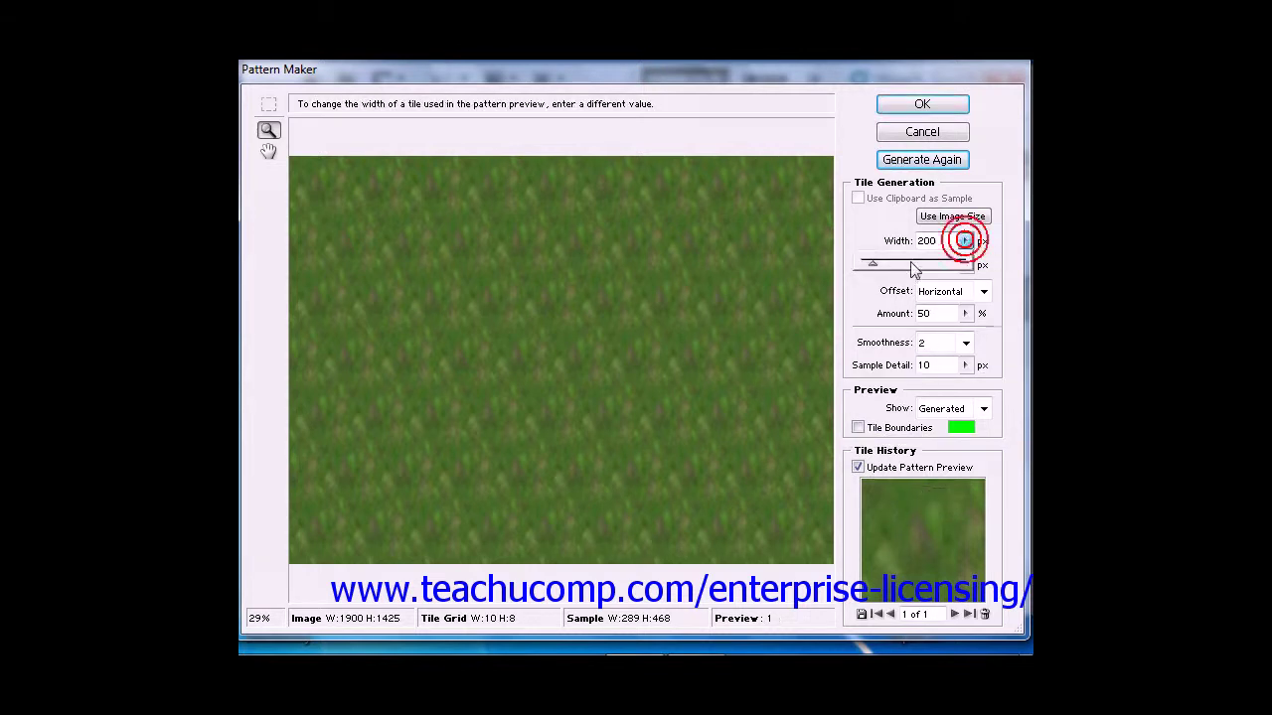
left_click_drag(872, 267, 869, 268)
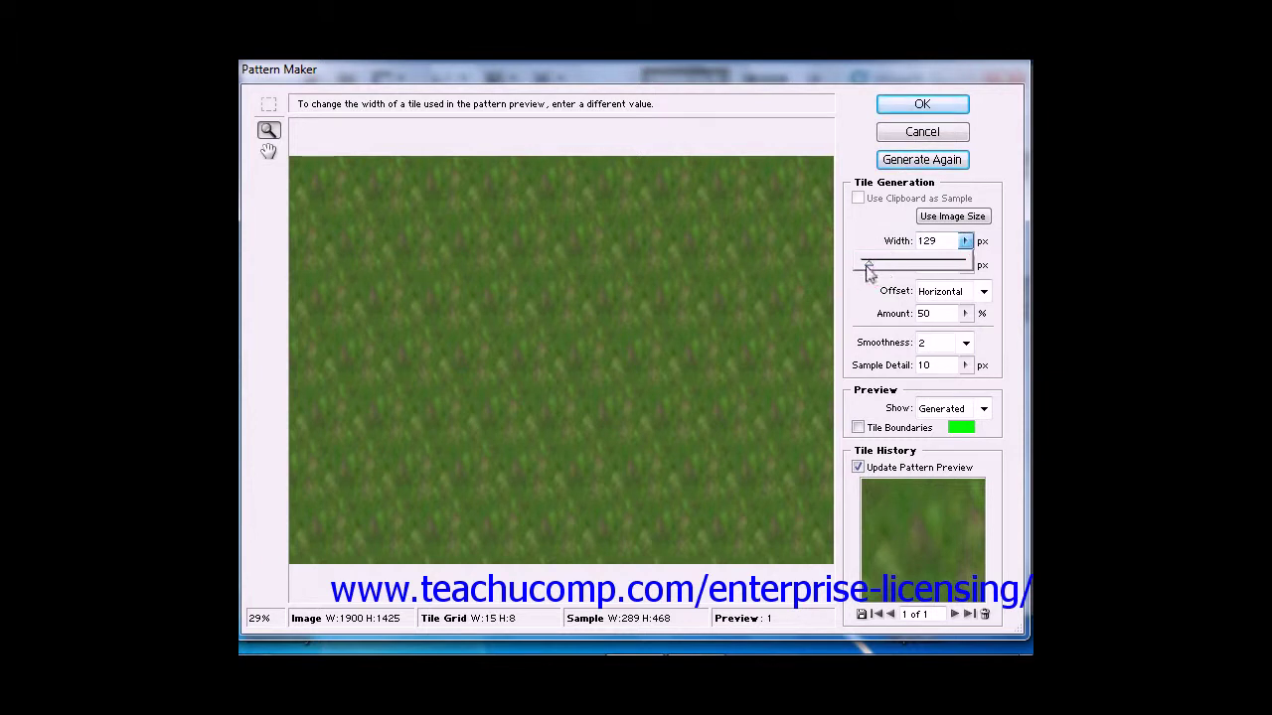
left_click(993, 267)
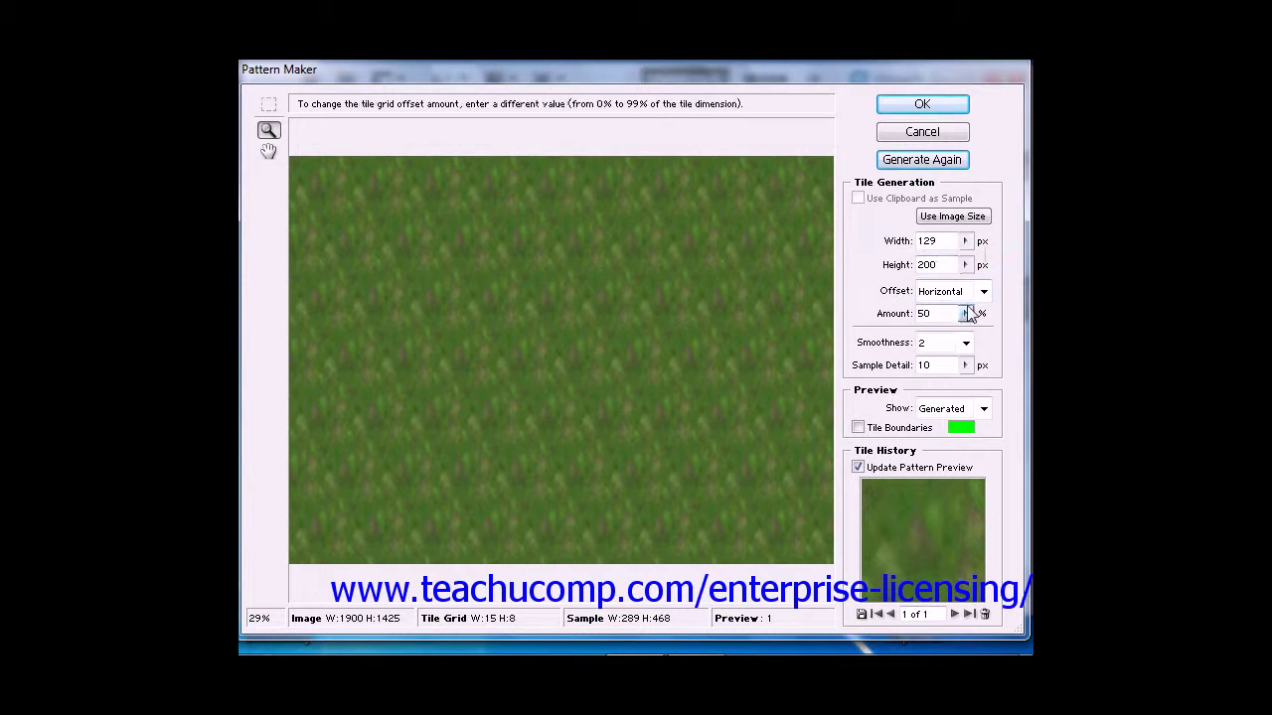
left_click(984, 291)
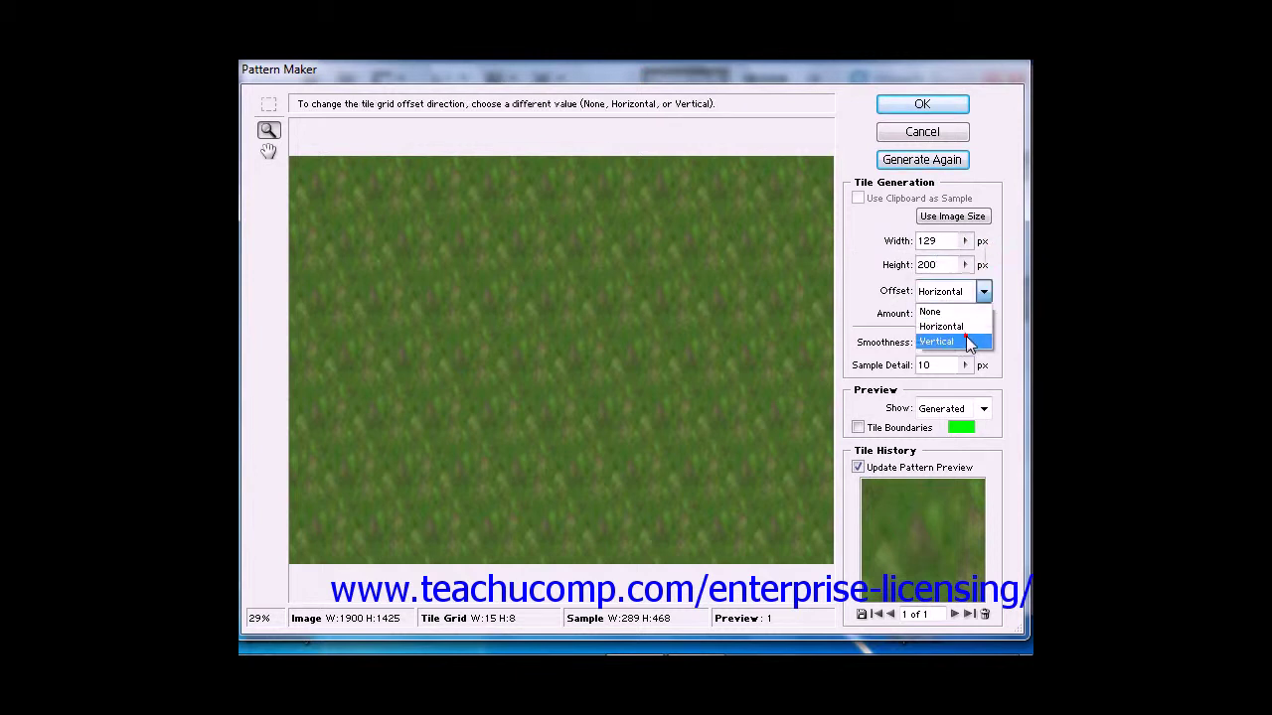
left_click(971, 342)
double_click(945, 308)
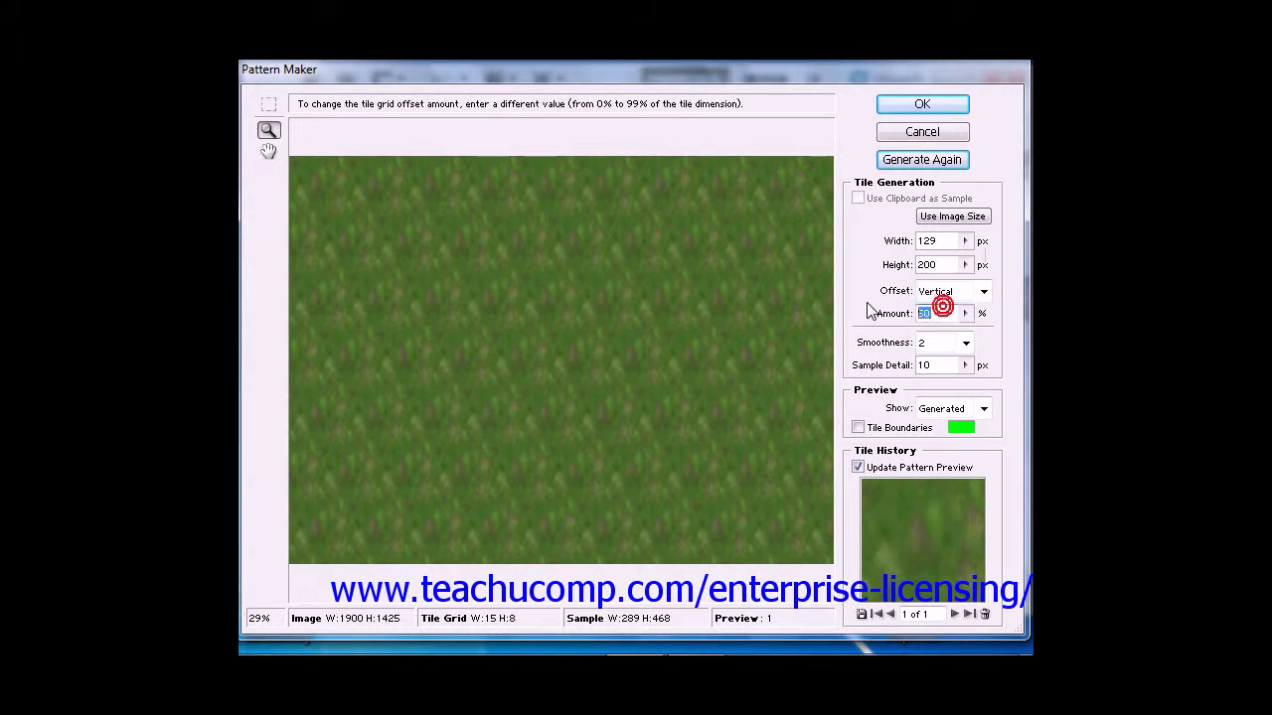
type("75")
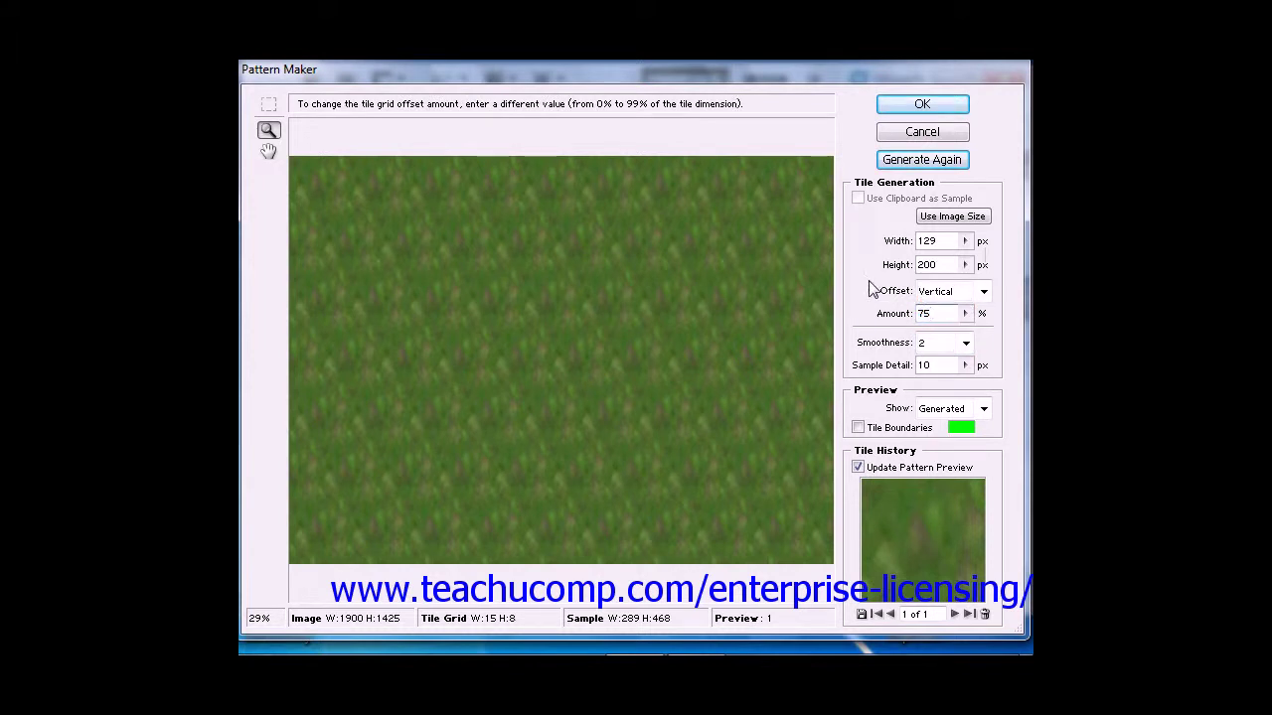
- Set the smoothness to 3 and generate another pattern tile
left_click_drag(966, 365, 969, 343)
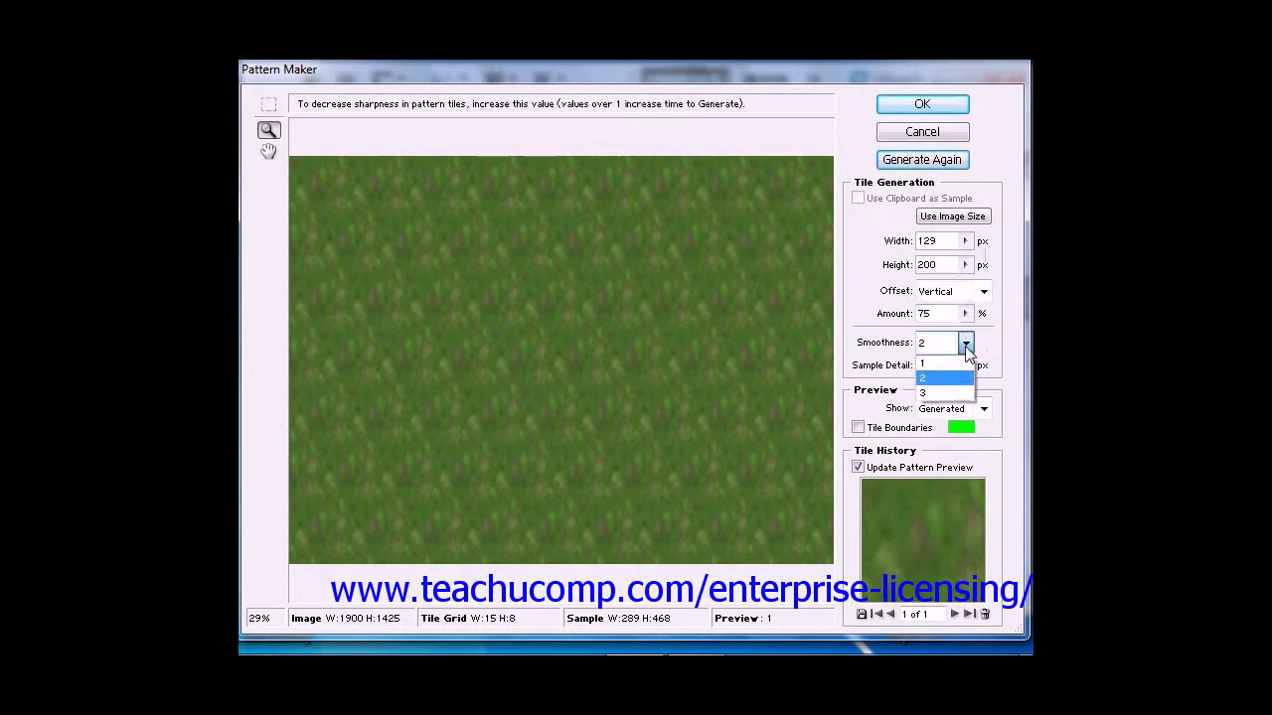
left_click(948, 398)
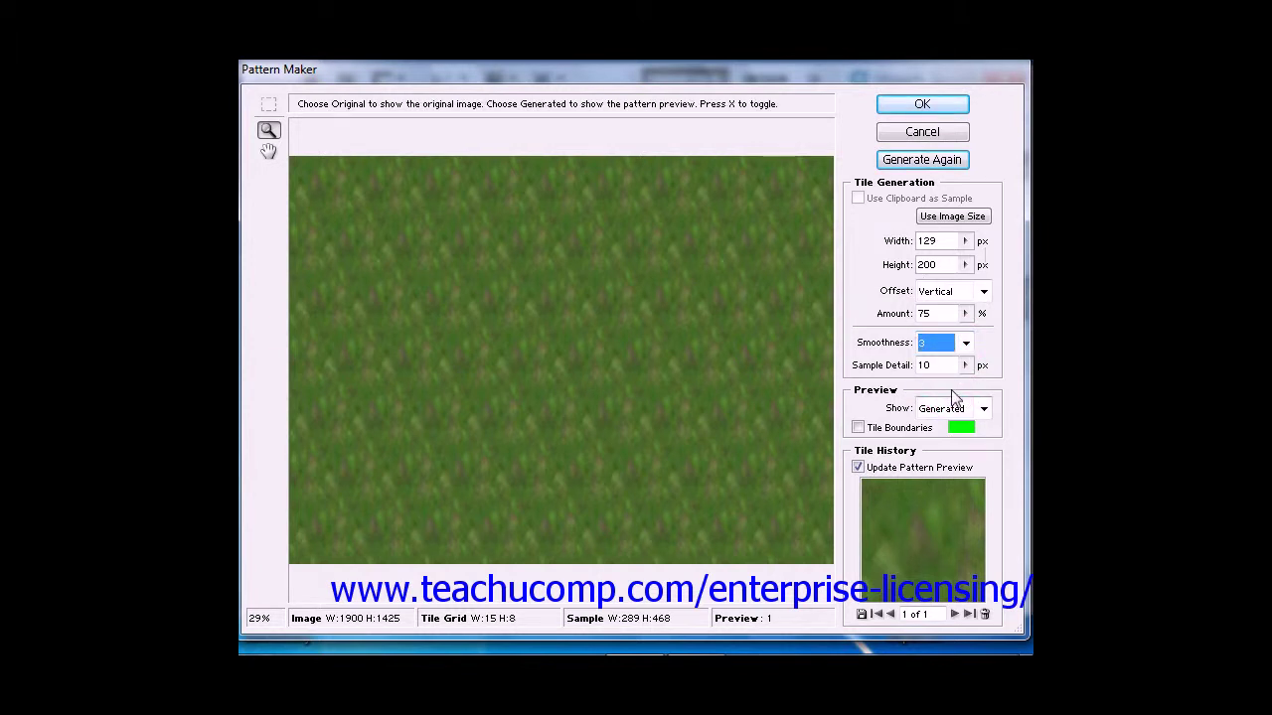
left_click(907, 162)
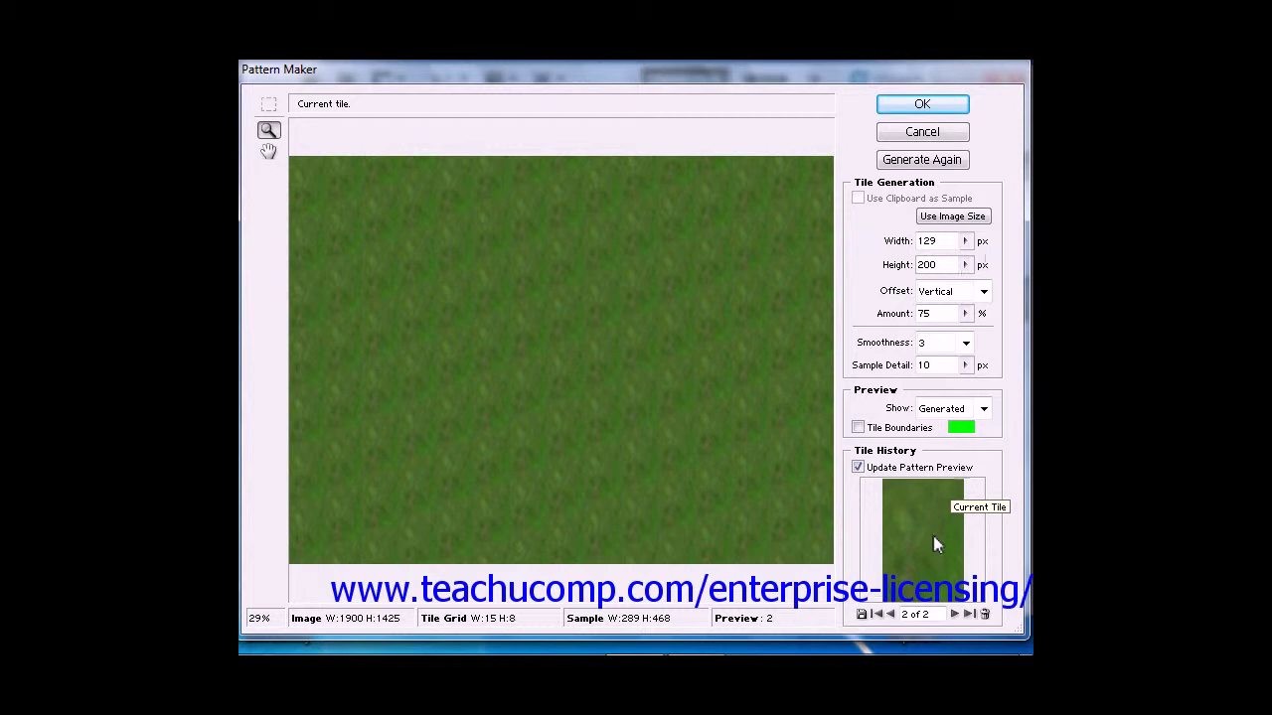
- Save the second generated tile as a preset pattern named grass, and close Pattern Maker without applying it to the image
left_click(892, 614)
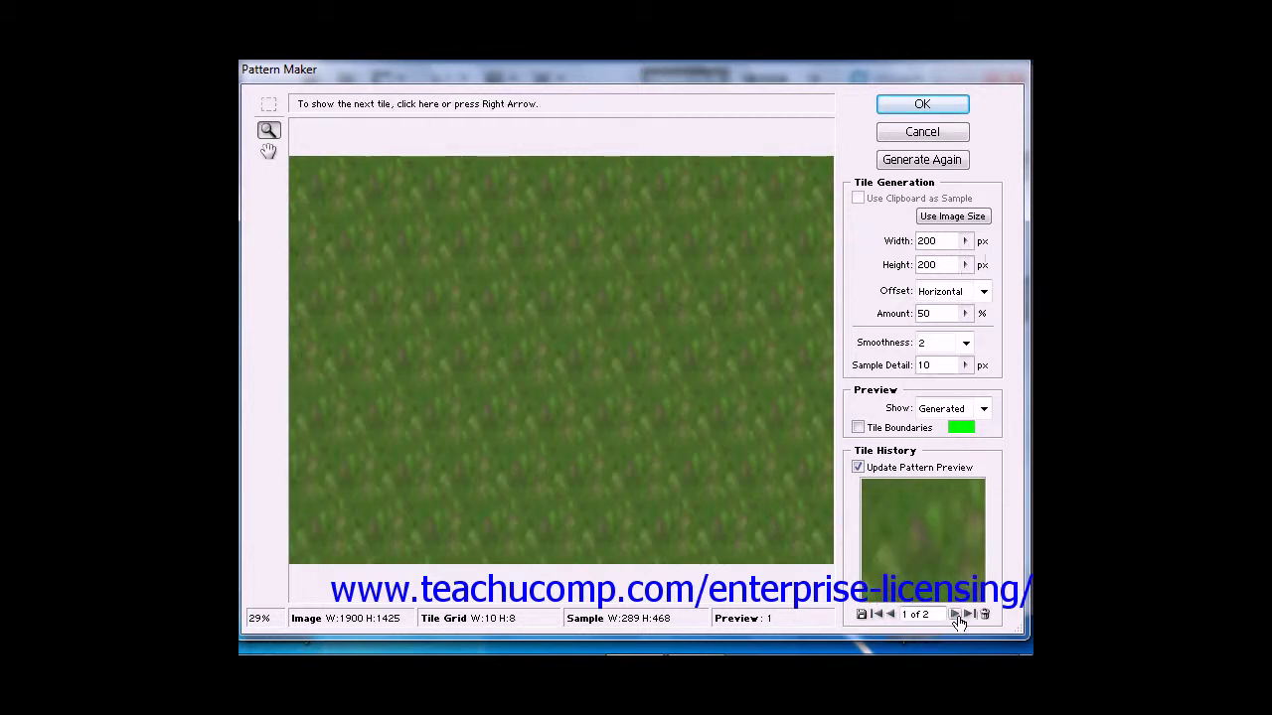
left_click(954, 613)
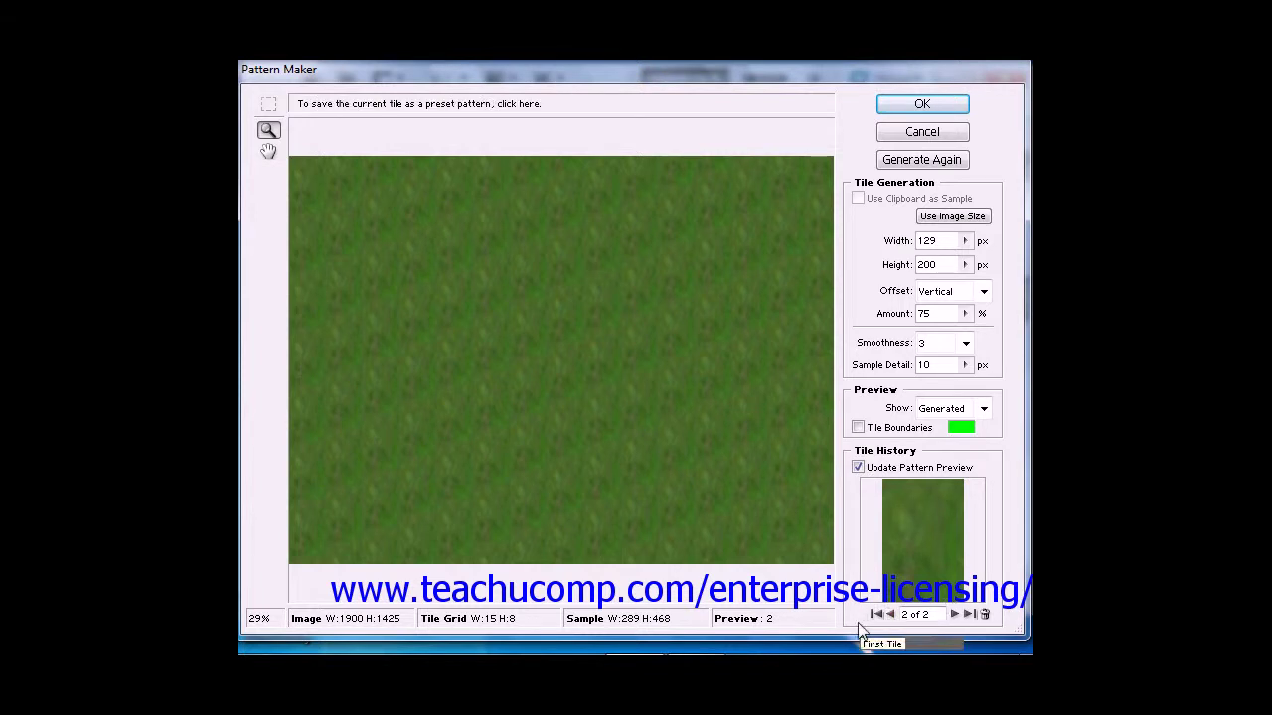
left_click(862, 616)
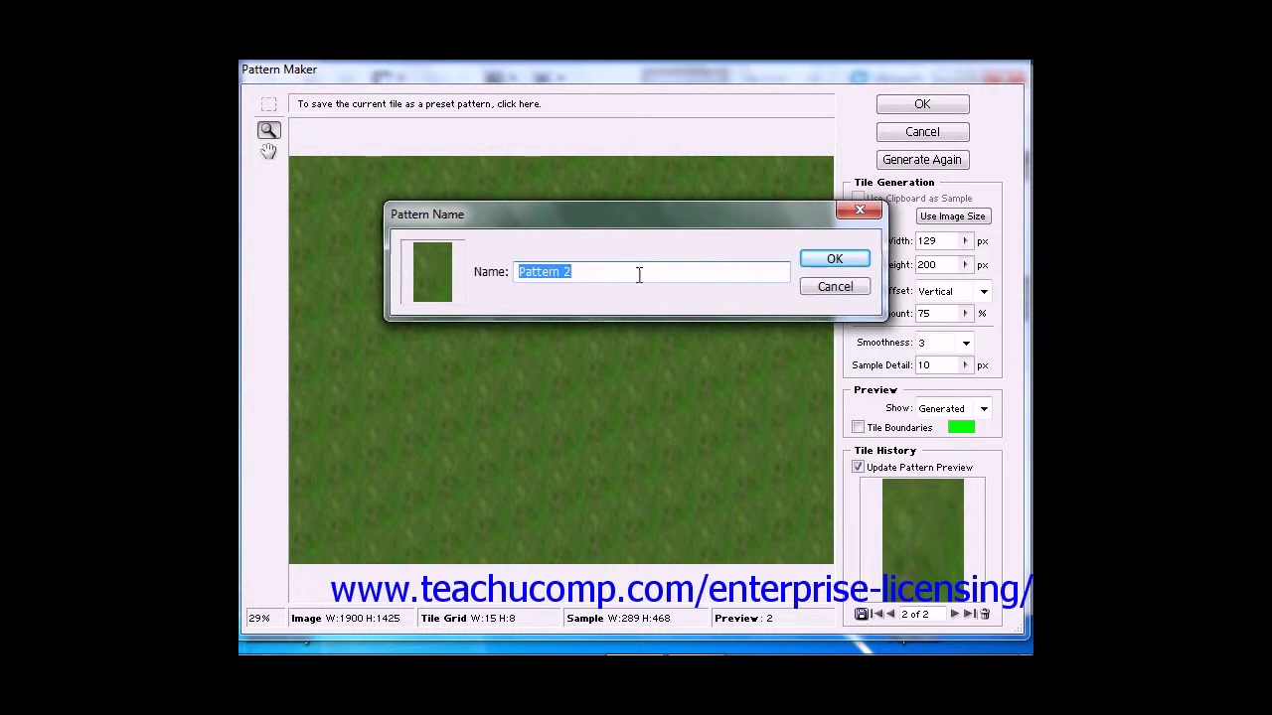
type("grass")
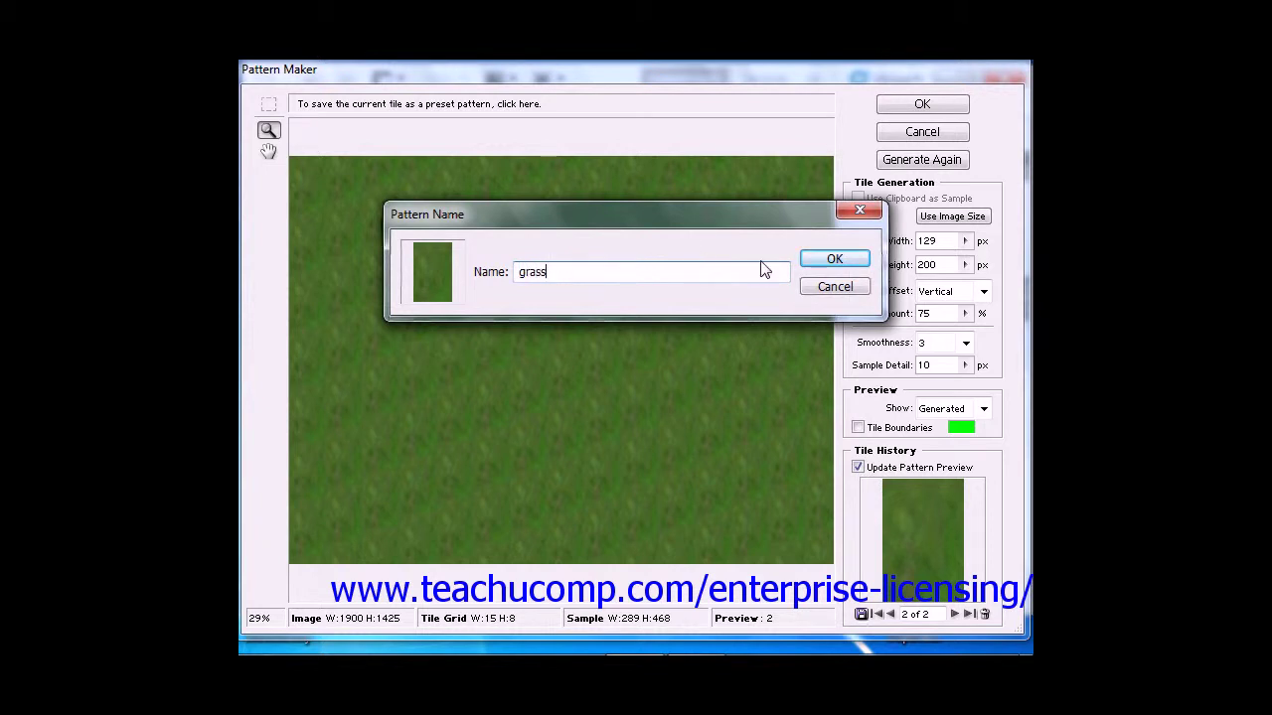
left_click(806, 260)
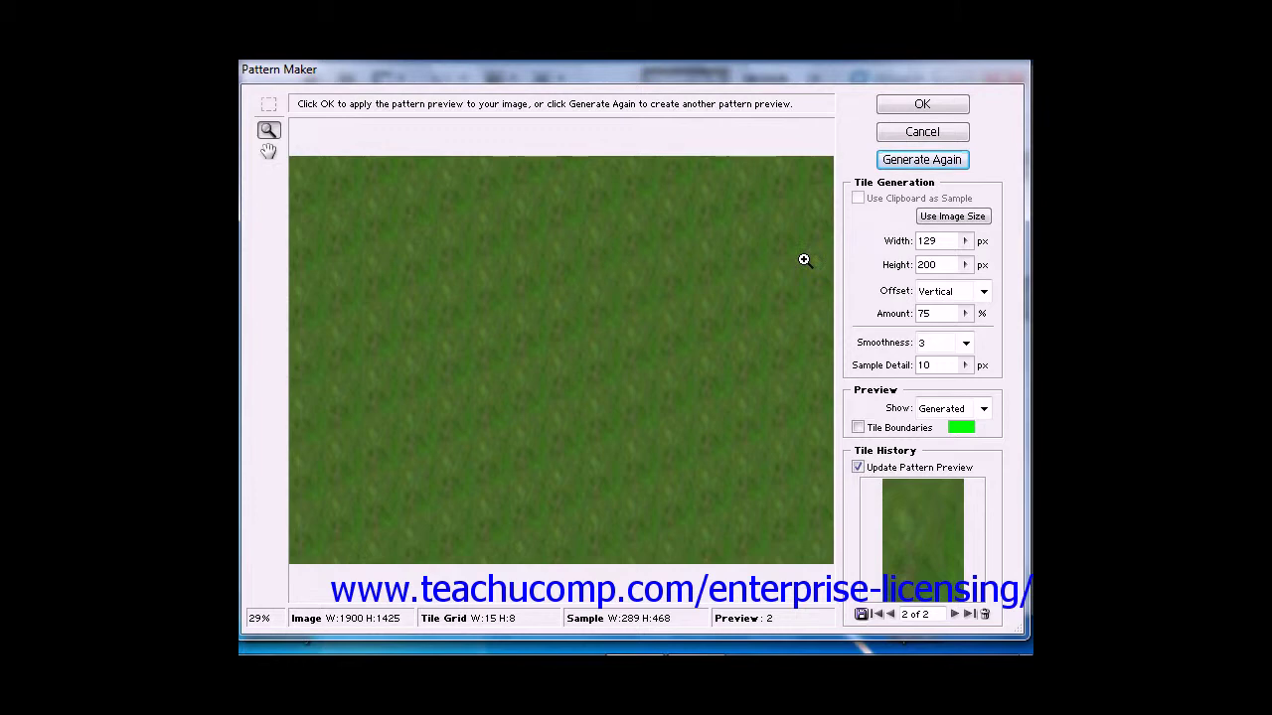
left_click(919, 133)
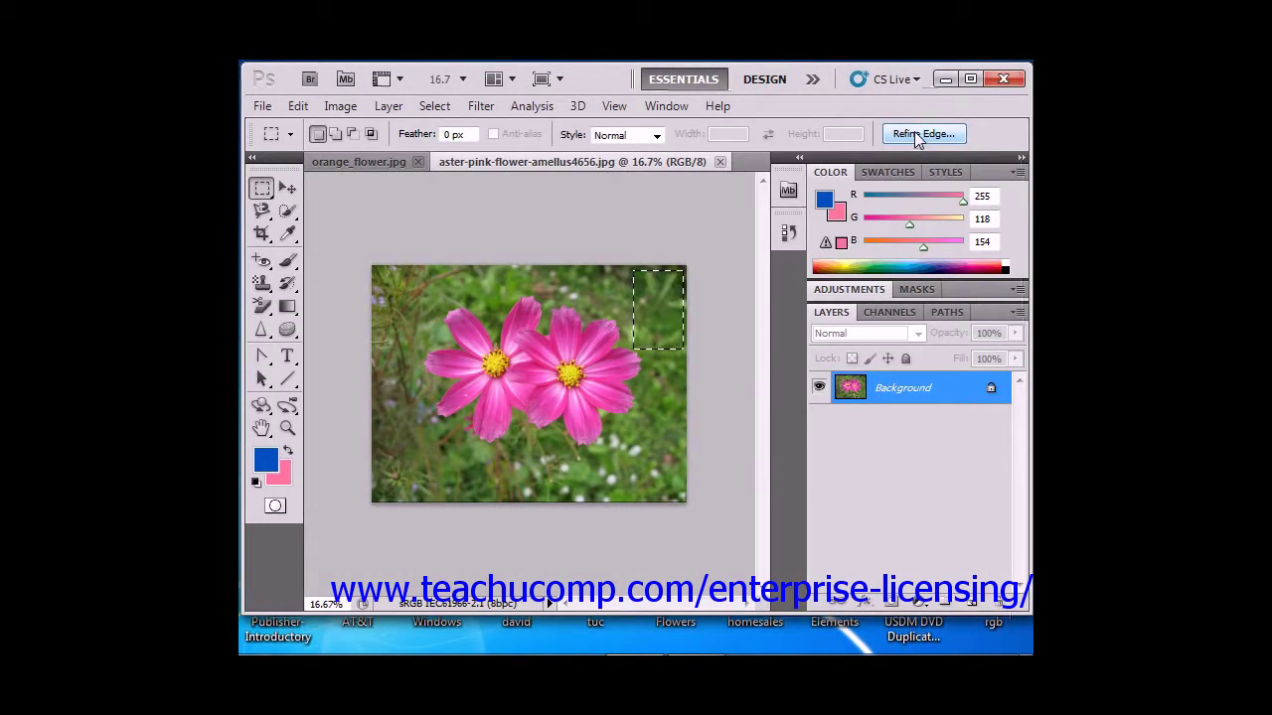